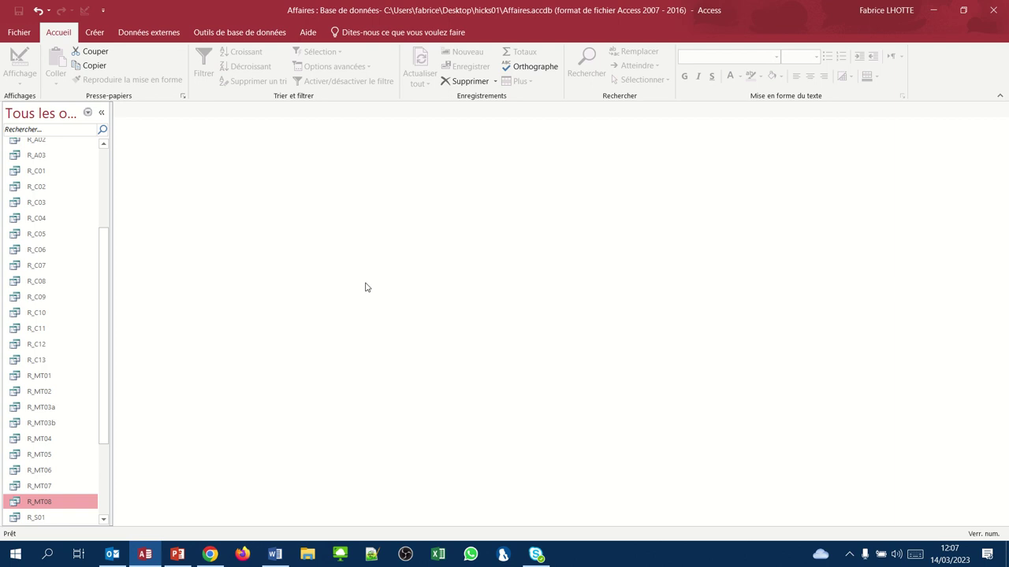
# Create a new query in design view containing the tables T_CLIENT, T_AFFAIRE and T_MATERIEL.
pyautogui.click(88, 35)
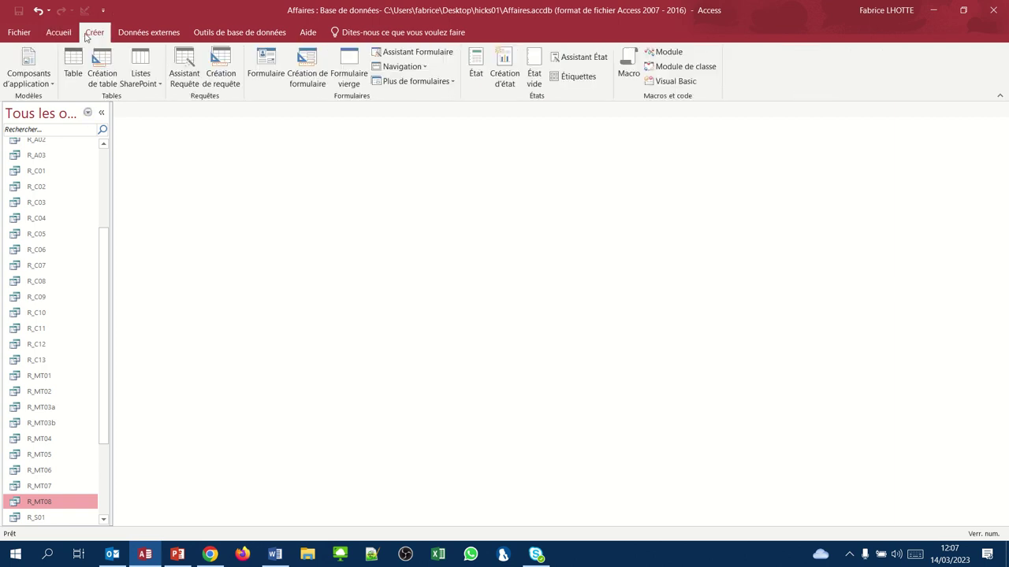
pyautogui.click(214, 72)
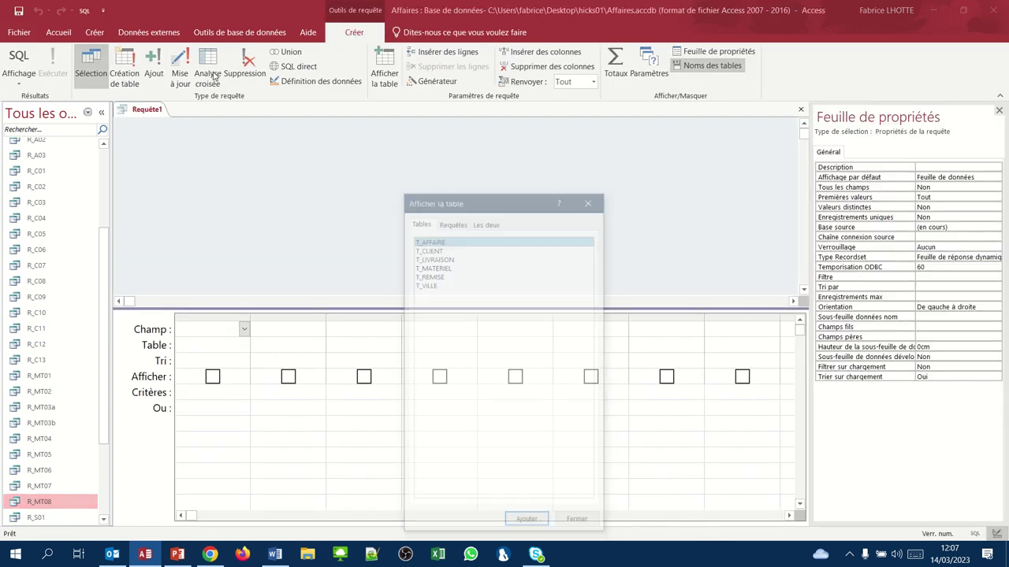
pyautogui.doubleClick(451, 249)
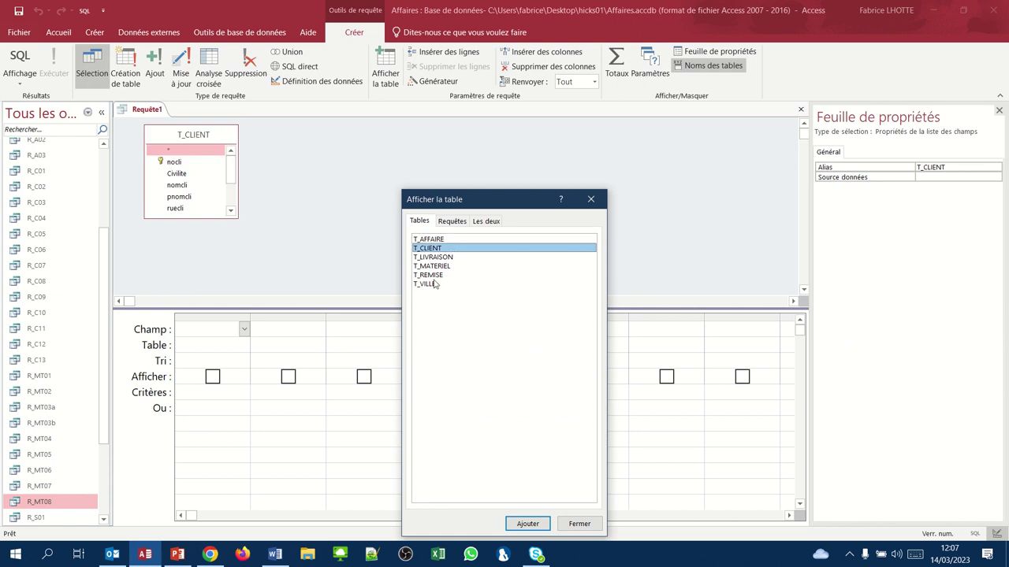
pyautogui.doubleClick(430, 240)
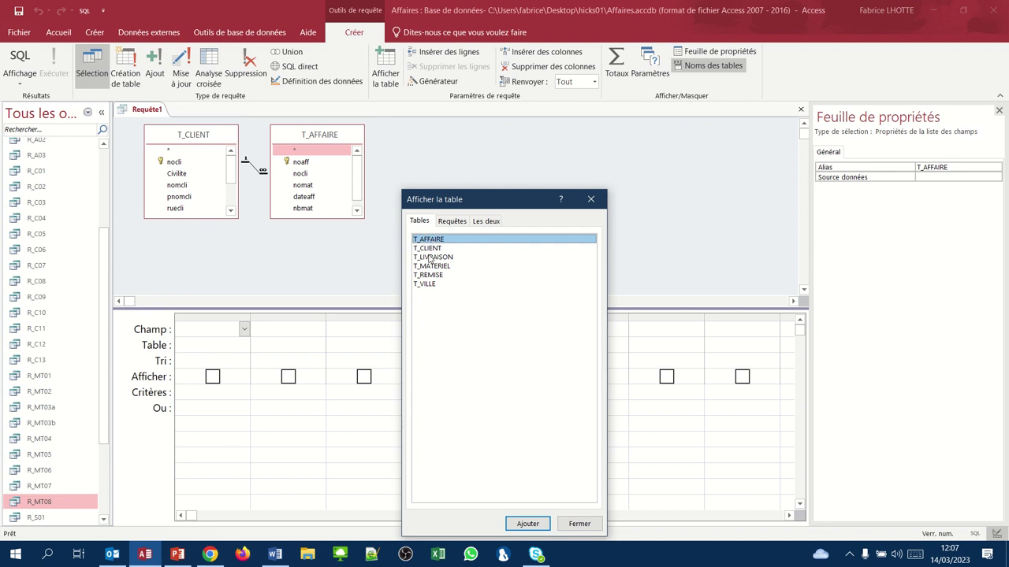
pyautogui.doubleClick(426, 267)
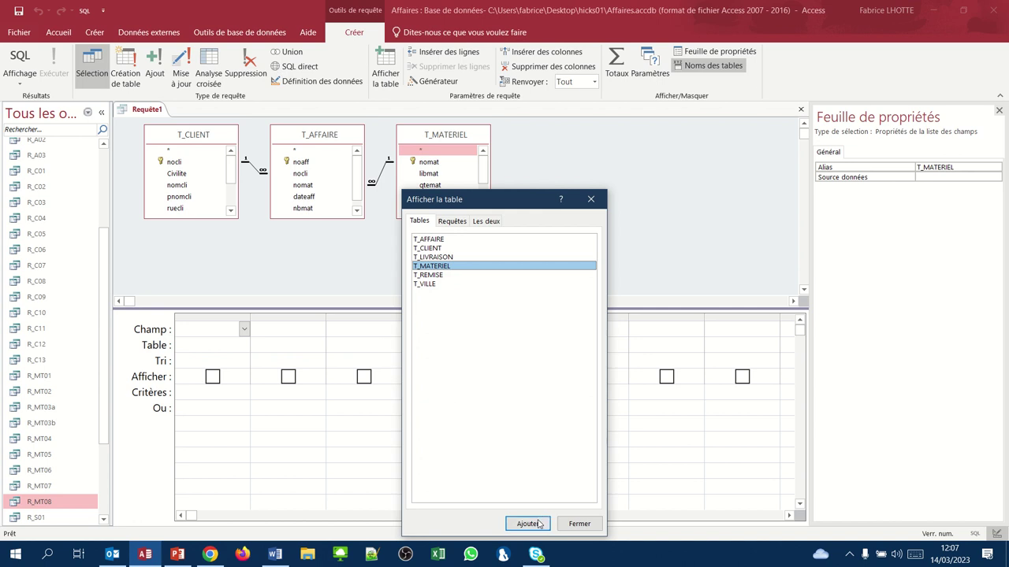
pyautogui.click(578, 528)
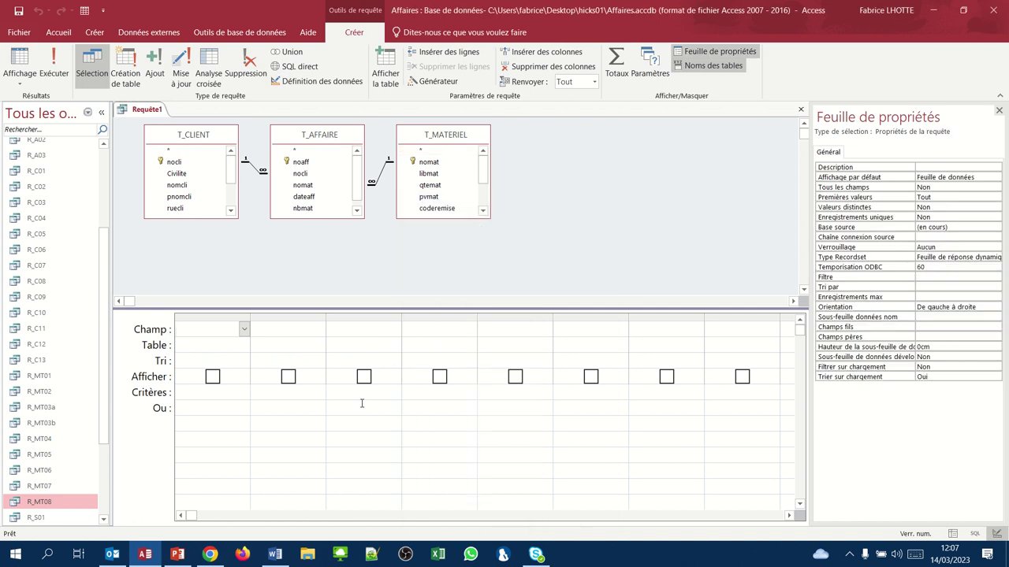
# Add the nomcli field from T_CLIENT to the query and sort it in ascending order (Croissant).
pyautogui.doubleClick(175, 186)
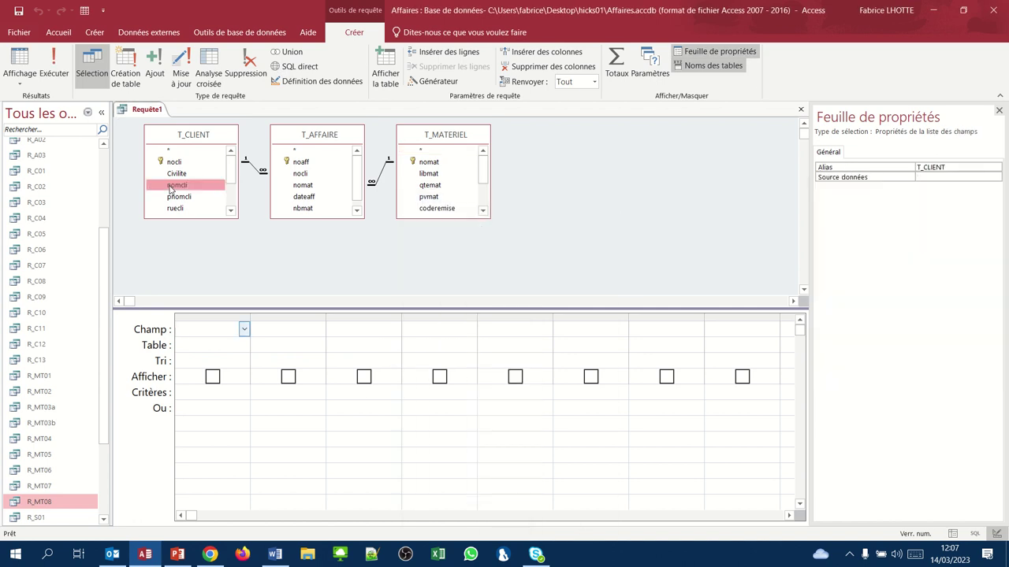
pyautogui.click(177, 361)
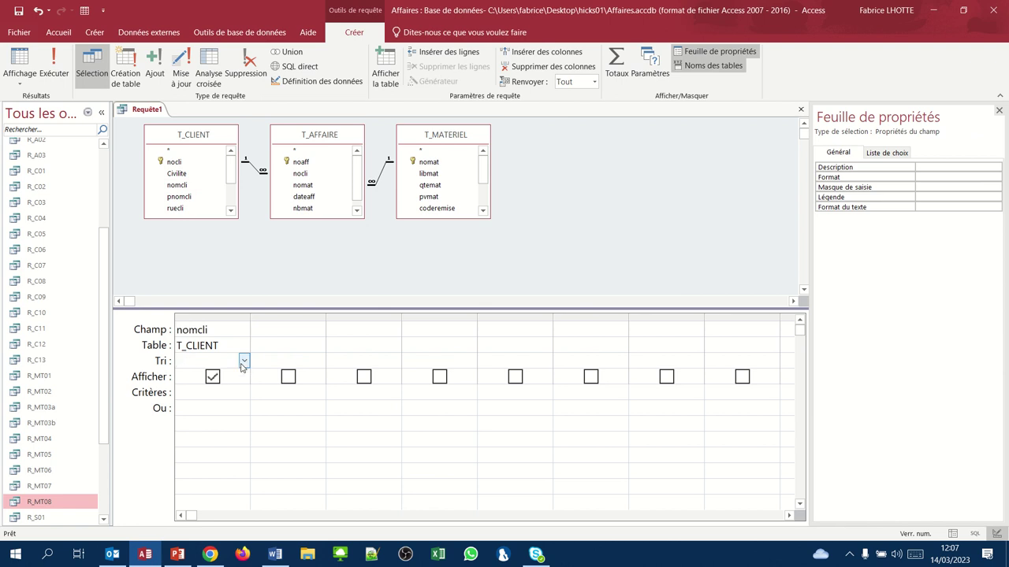
pyautogui.click(245, 360)
pyautogui.click(224, 379)
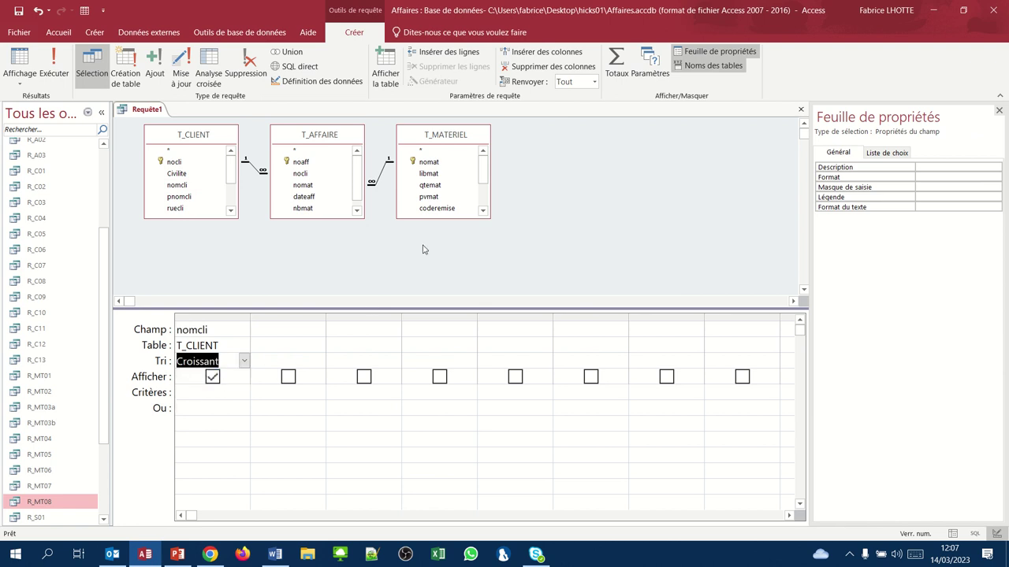
# Add the libmat field from T_MATERIEL to the query and sort it in ascending order (Croissant).
pyautogui.doubleClick(435, 175)
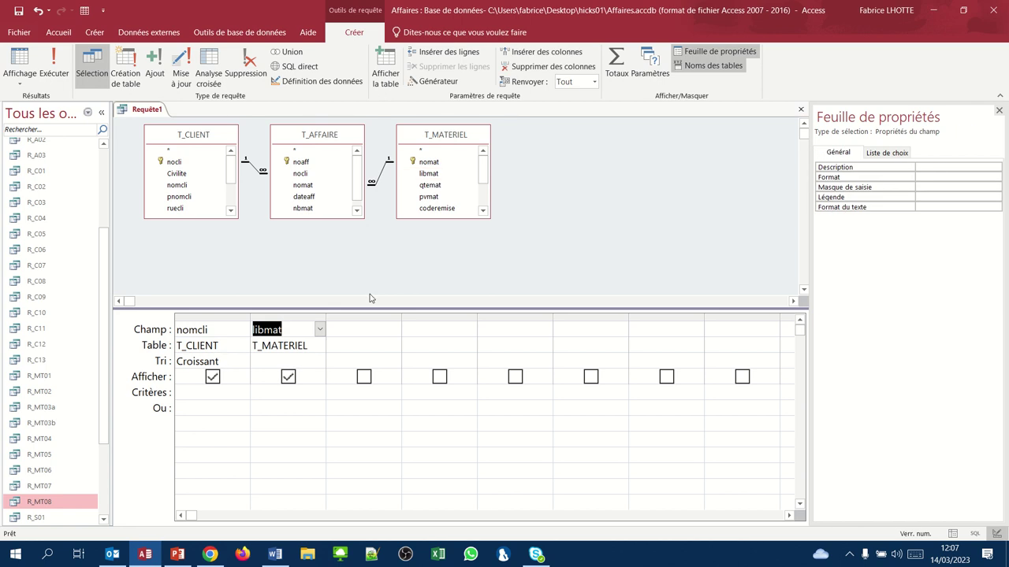
pyautogui.click(307, 360)
pyautogui.click(320, 361)
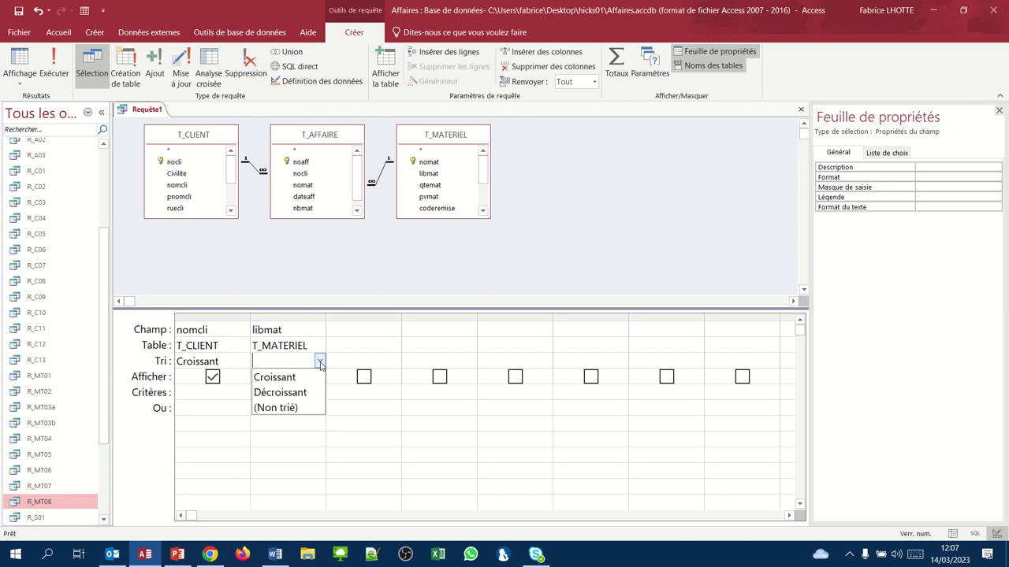
pyautogui.click(300, 381)
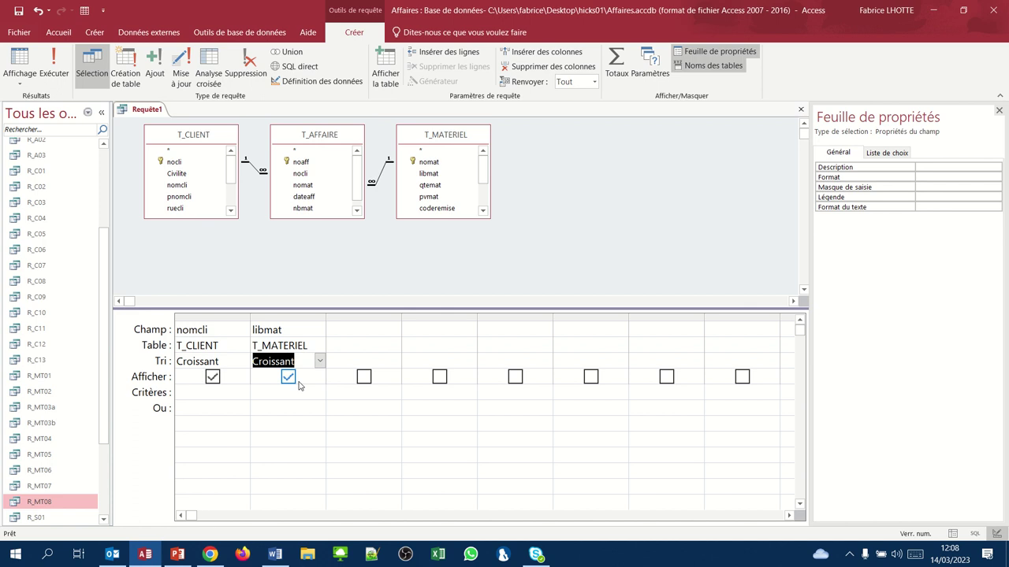
# Add the calculated field "Montant TTC: [nbmat]*[pvmat]*1,2" in a widened third column and display the query results.
pyautogui.click(366, 328)
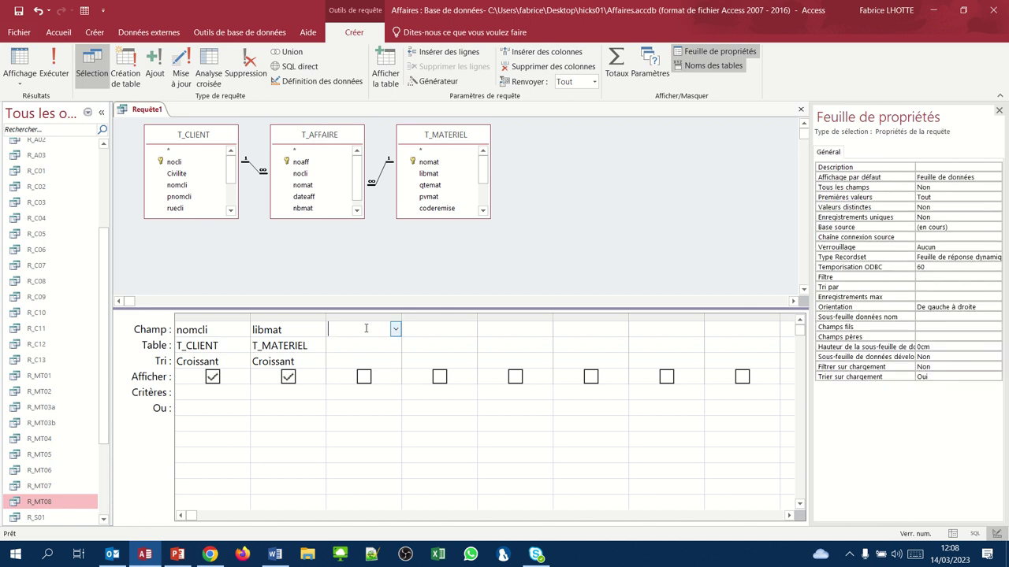
pyautogui.write('Montant TTC:nbmat*pvmat*1,2')
pyautogui.press('Return')
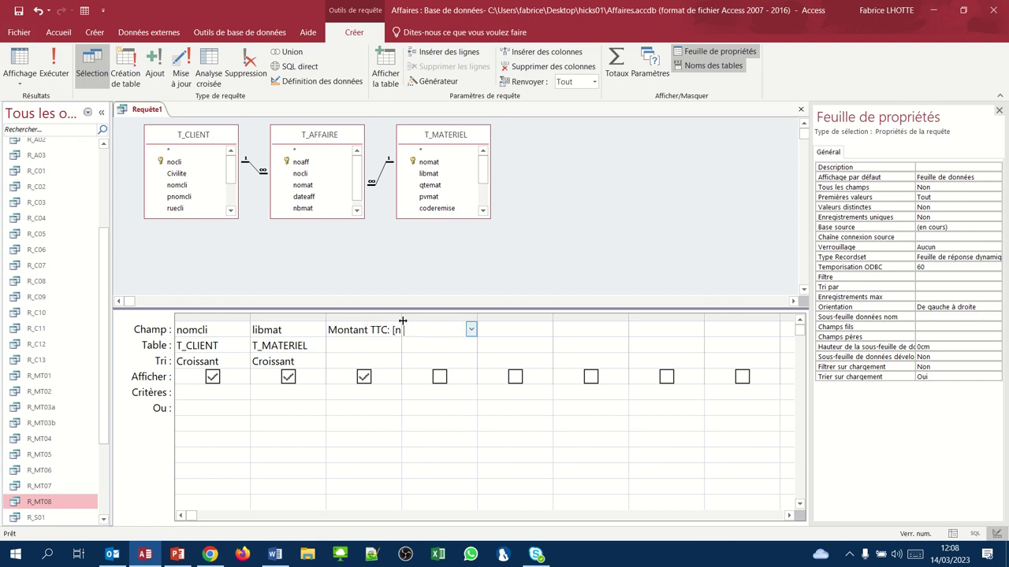
pyautogui.moveTo(401, 319); pyautogui.dragTo(513, 319)
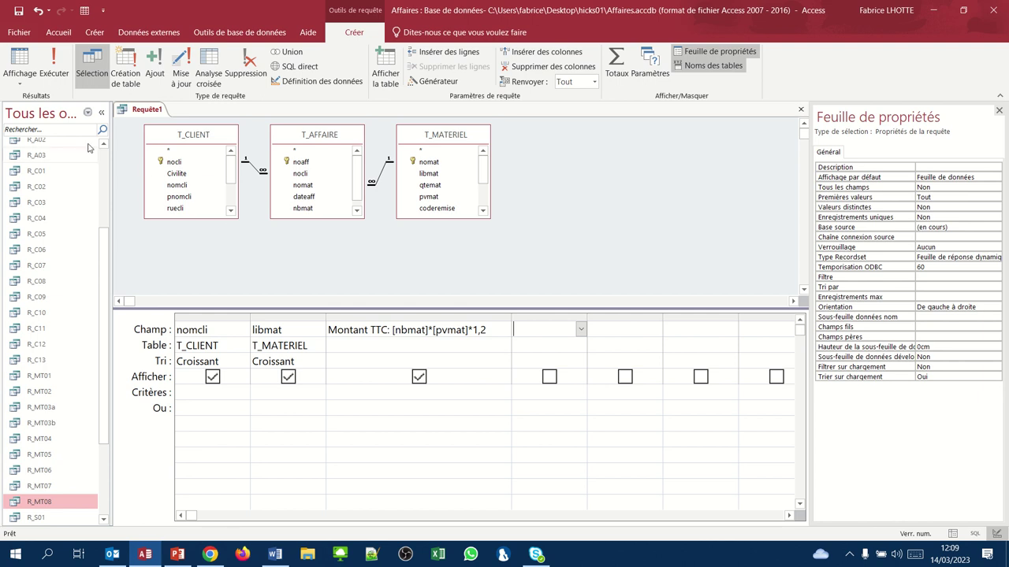
pyautogui.click(19, 63)
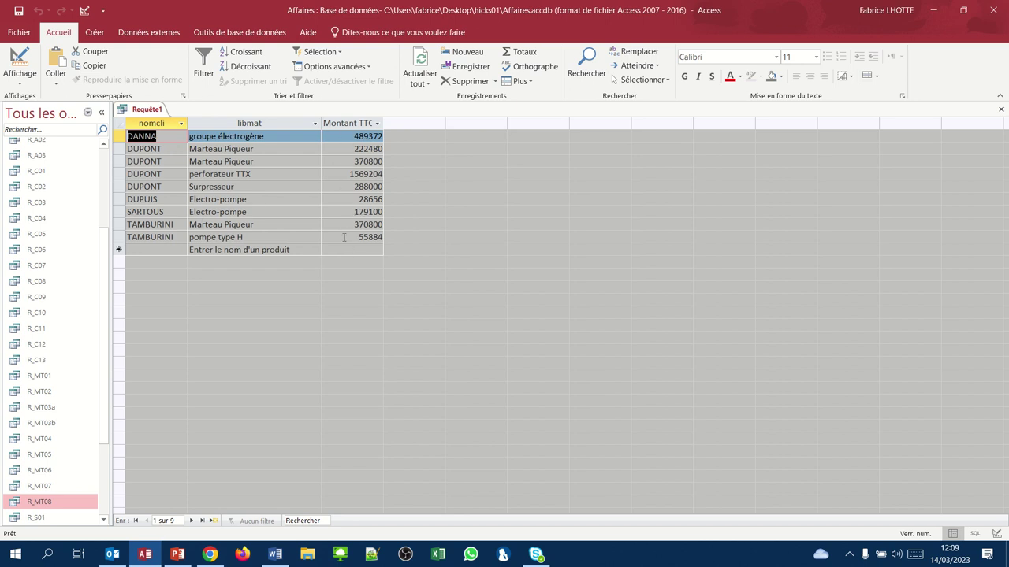
# Return to the query design, set the Montant TTC field's format to Euro and run the query.
pyautogui.click(20, 60)
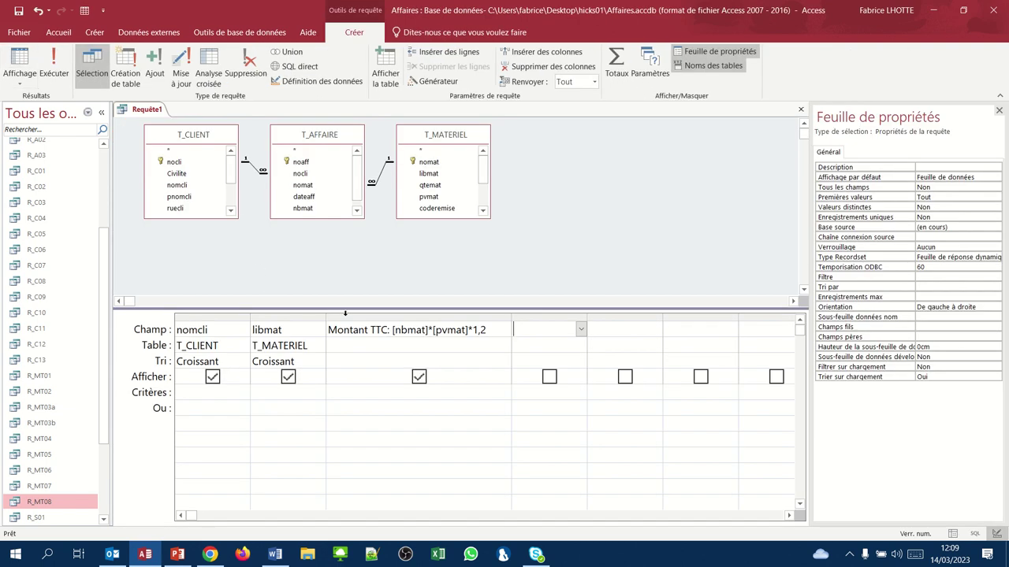
pyautogui.click(347, 318)
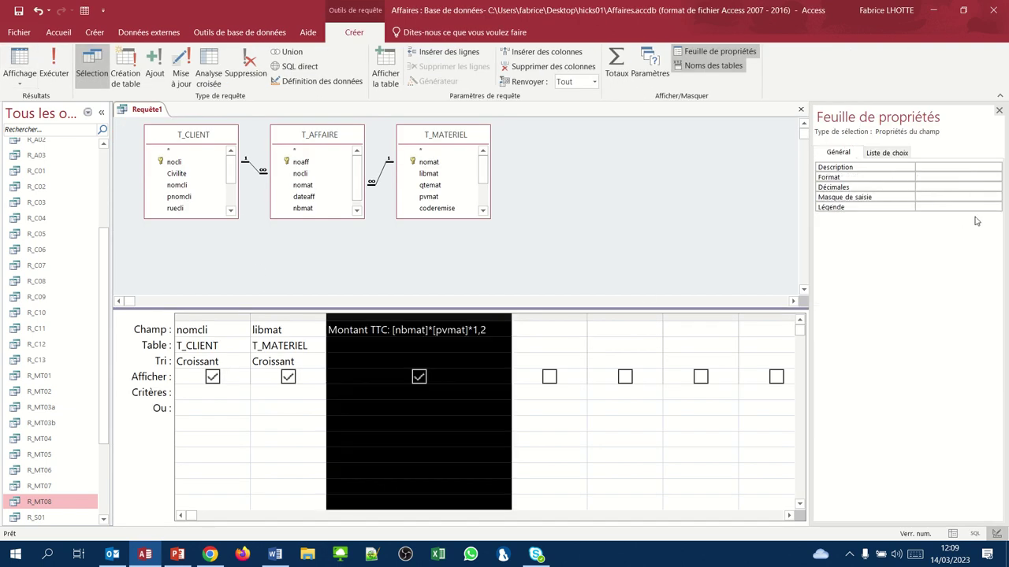
pyautogui.click(967, 177)
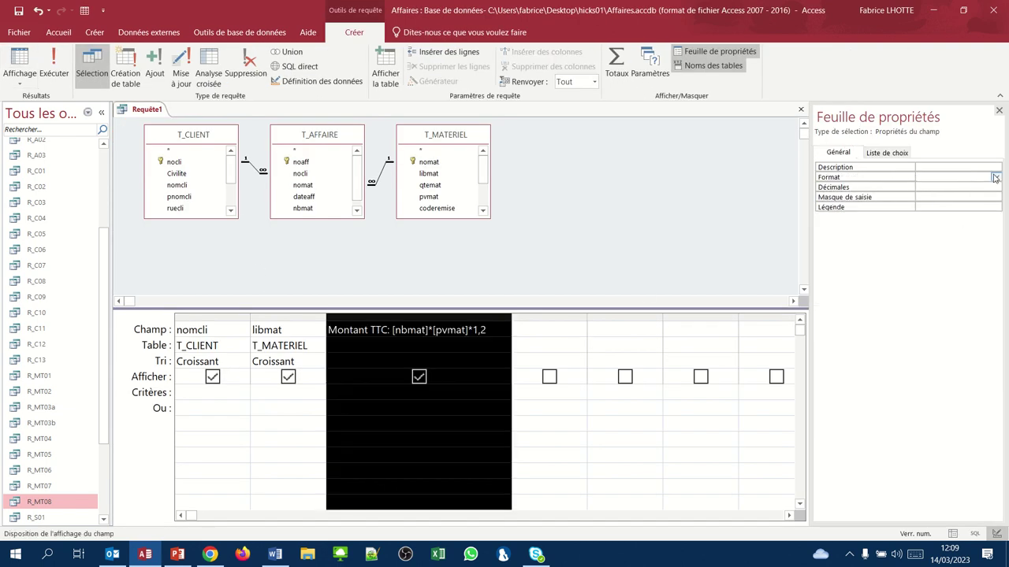
pyautogui.click(996, 178)
pyautogui.click(965, 206)
pyautogui.click(55, 65)
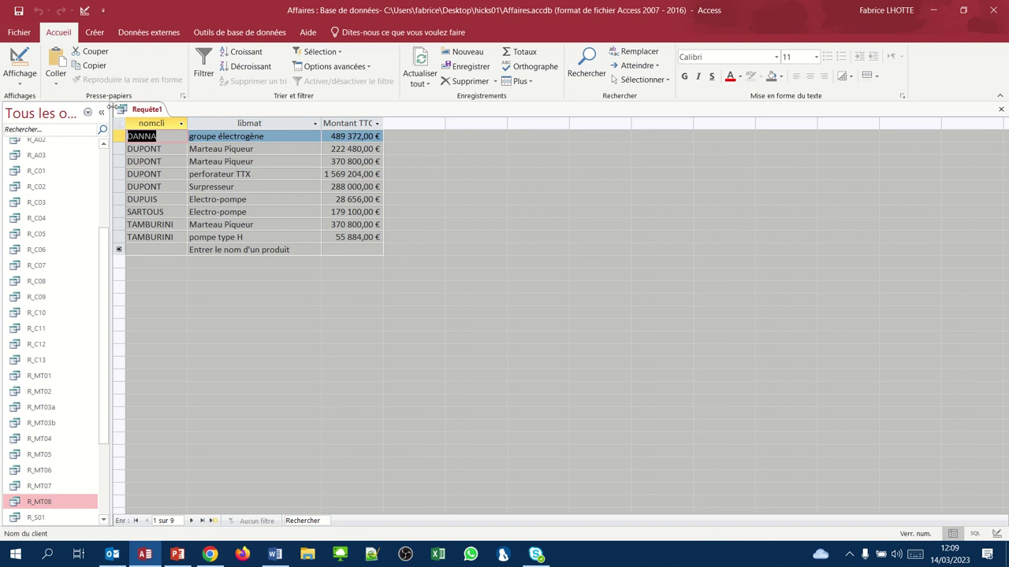
# Return to the query design, enable totals with the operation Somme for Montant TTC, and display the results.
pyautogui.click(14, 63)
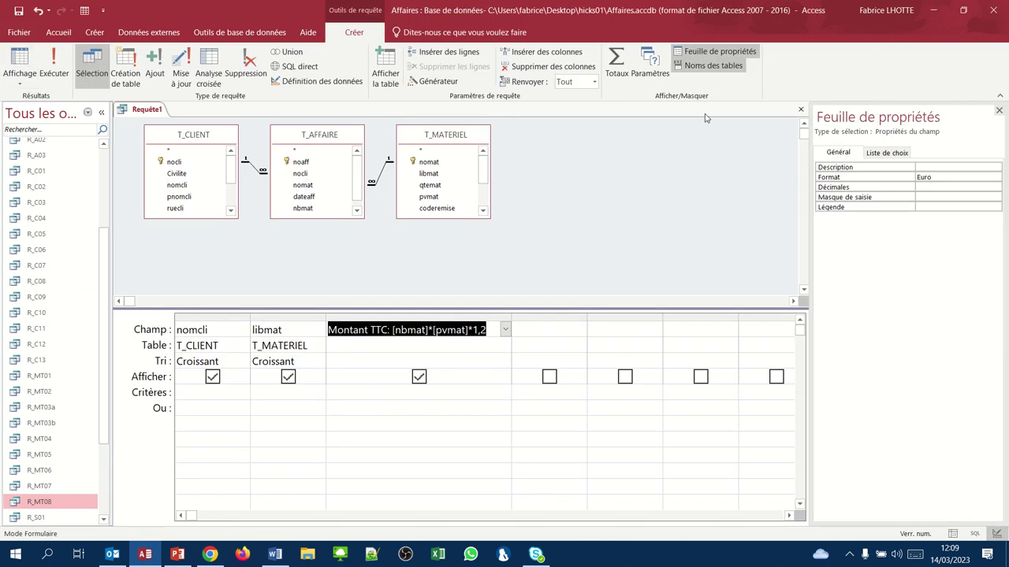
pyautogui.click(616, 65)
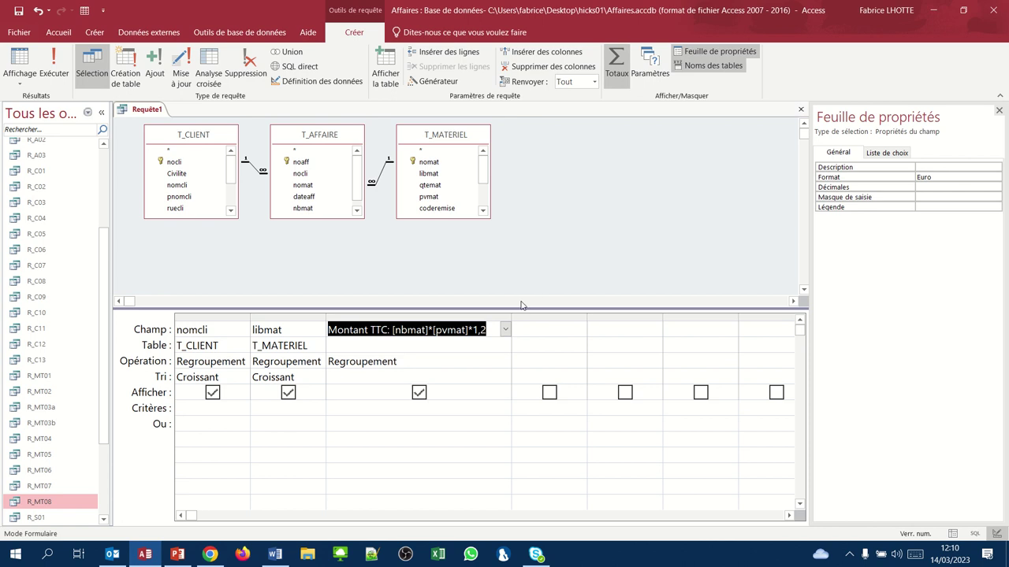
pyautogui.click(495, 356)
pyautogui.click(506, 361)
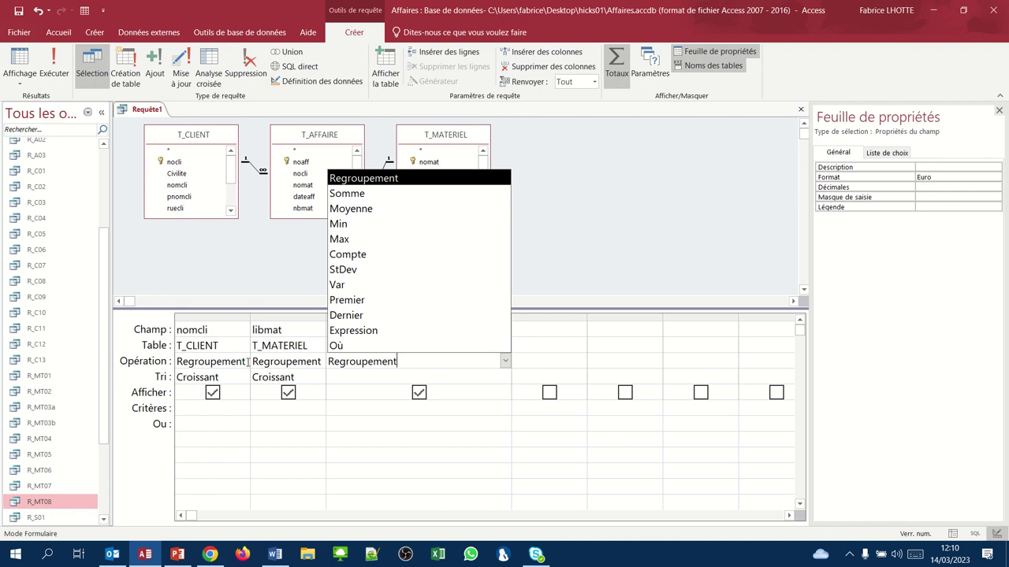
pyautogui.click(352, 197)
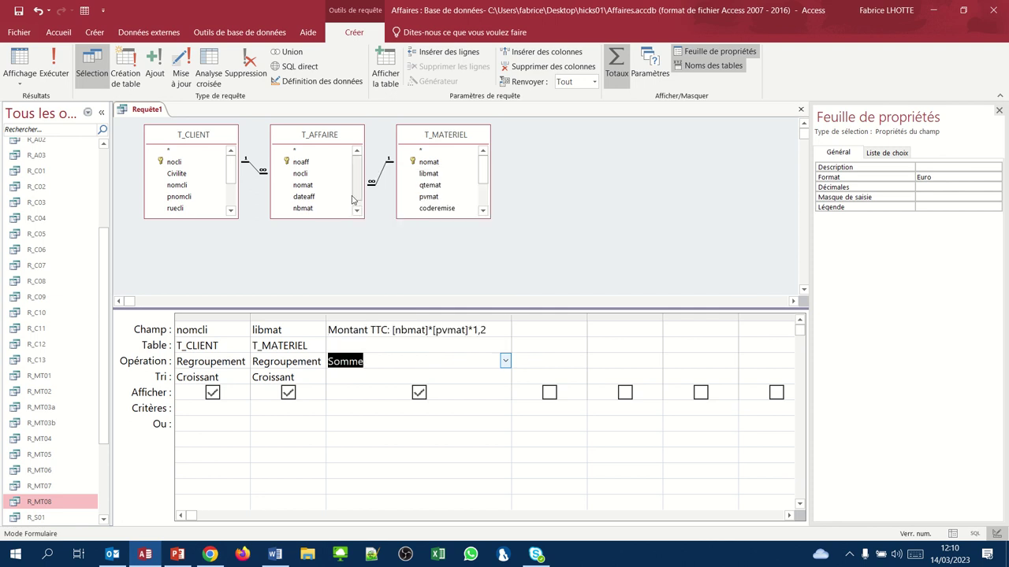
pyautogui.click(23, 53)
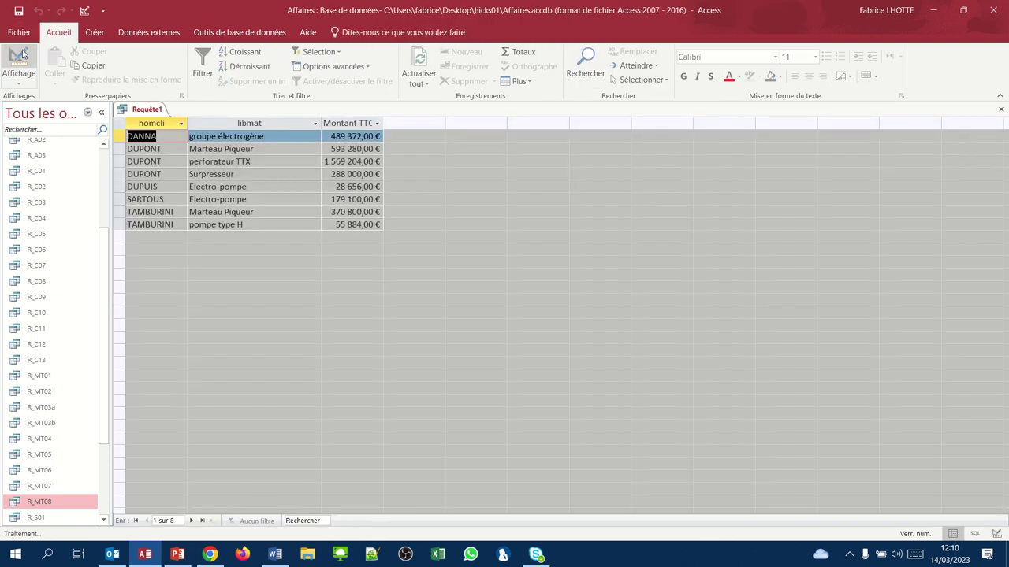